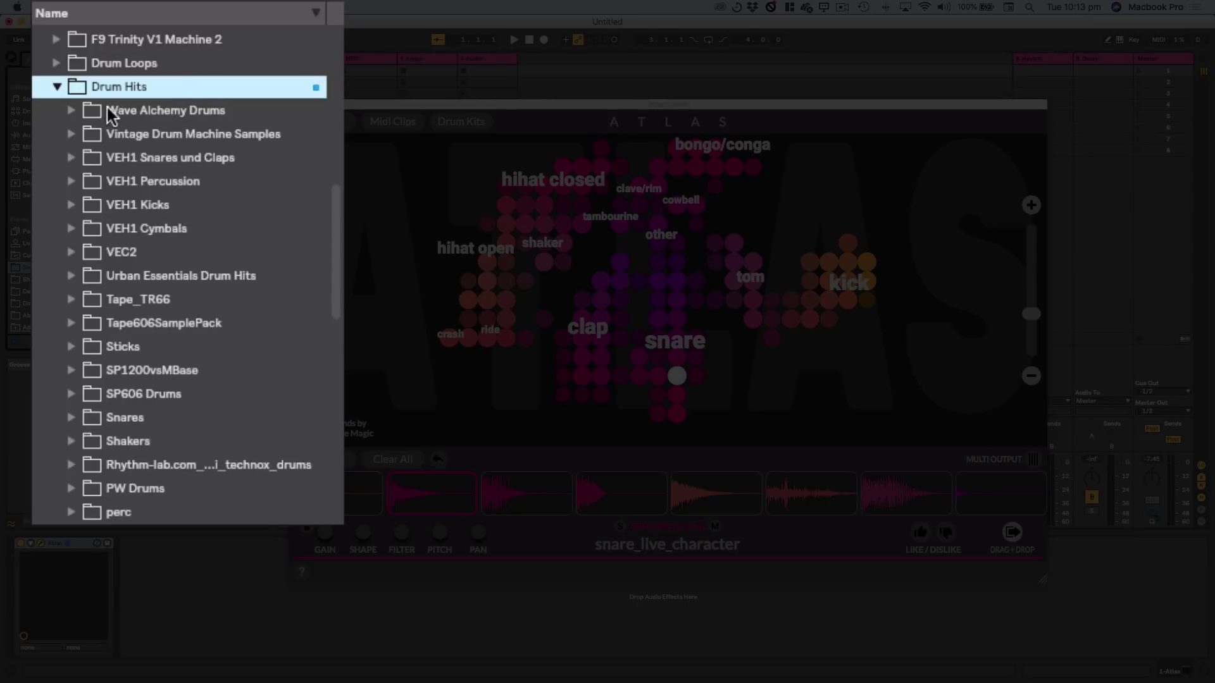
# Look through the Drum Hits library, expanding the Wave Alchemy Drums and VEH1 Kicks folders to examine their subfolders
pyautogui.click(72, 110)
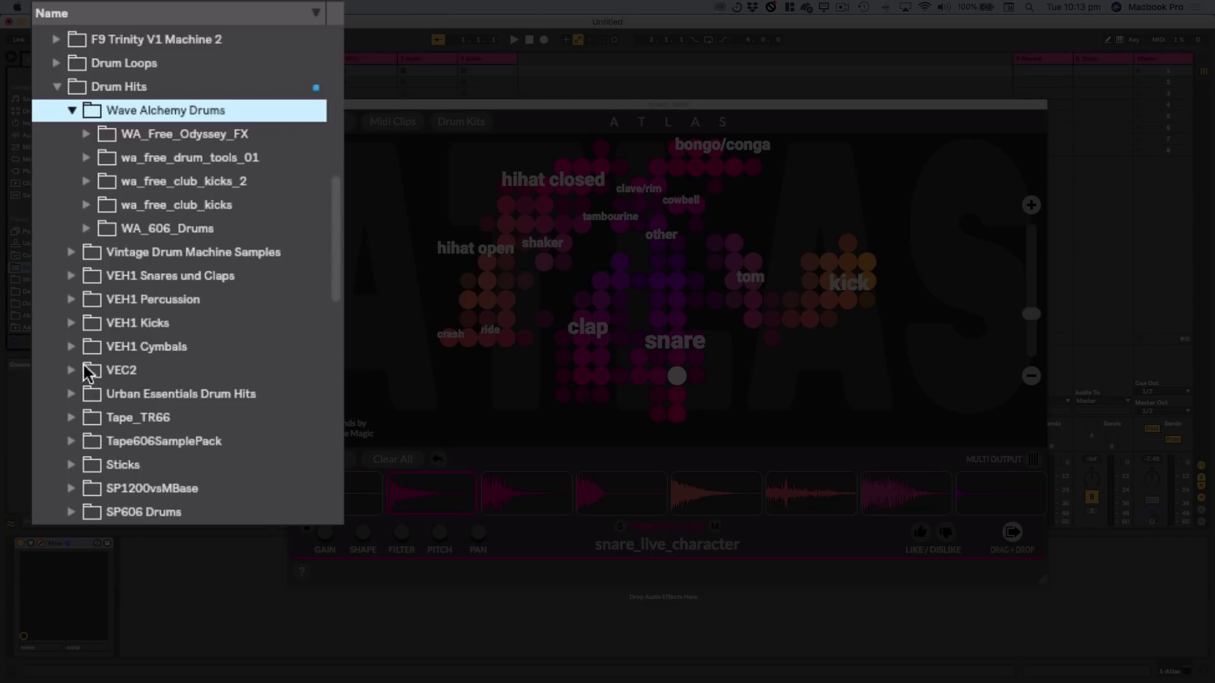
pyautogui.click(73, 322)
pyautogui.scroll(-5, 166, 235)
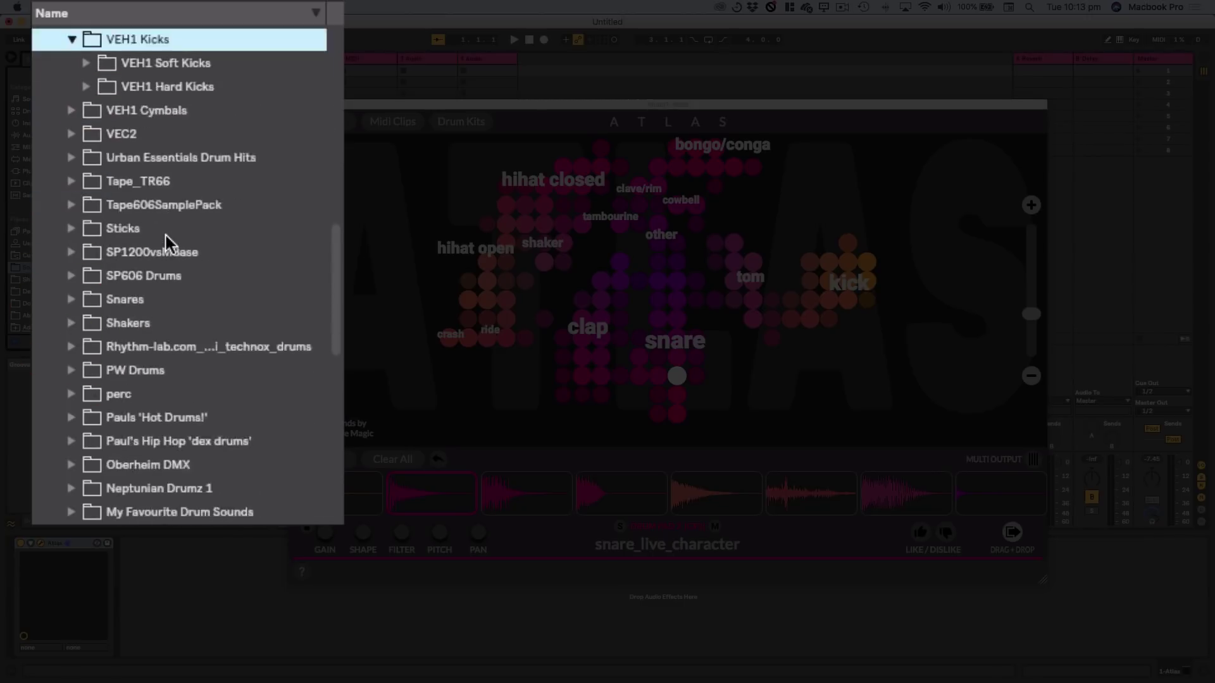
pyautogui.scroll(-1, 166, 235)
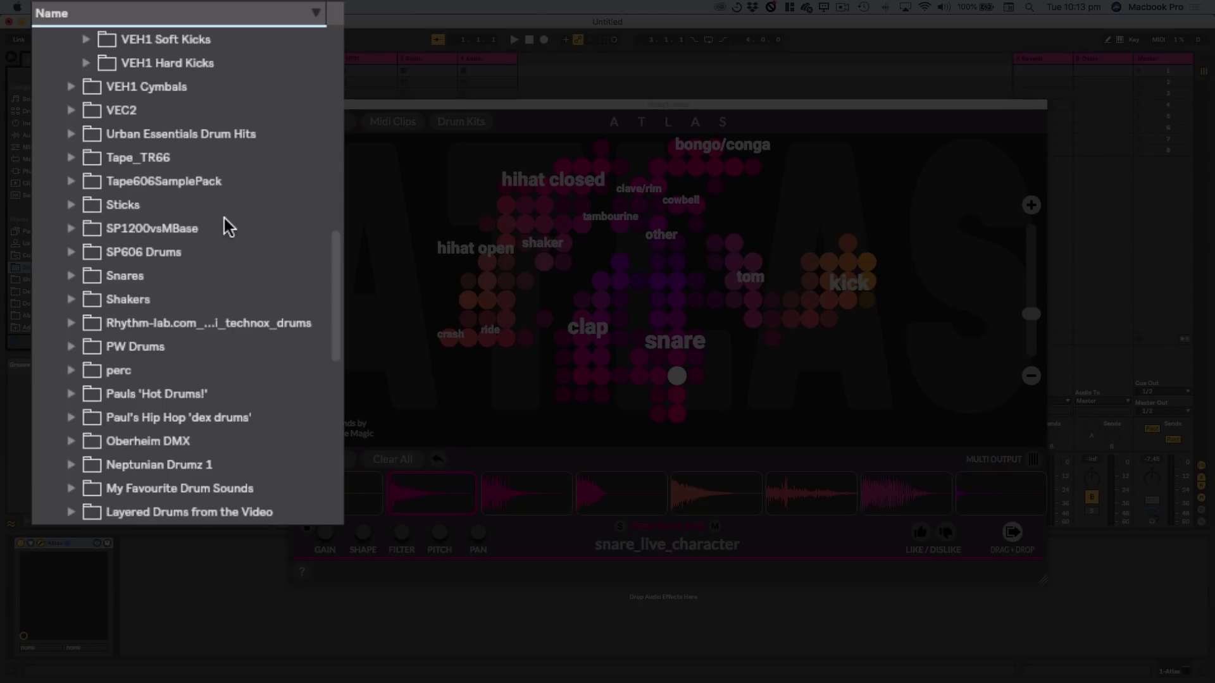
pyautogui.scroll(7, 224, 218)
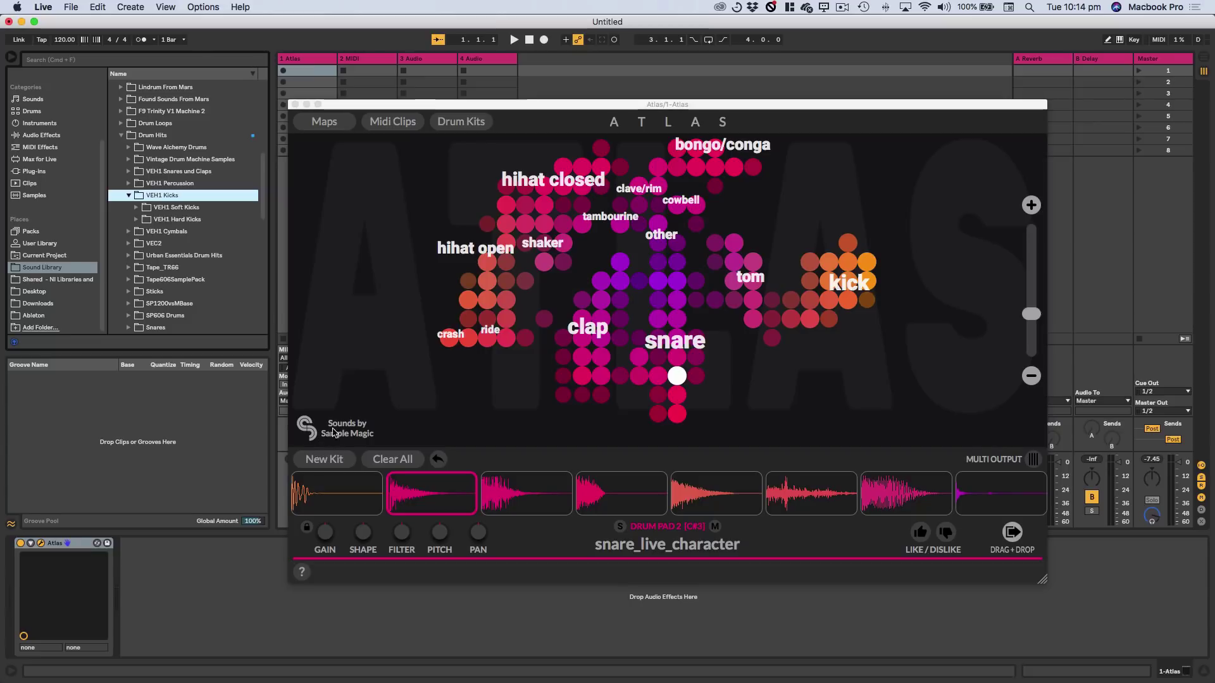
# Audition the samples on all eight drum pads of the current kit in order, from the kick to the other pad
pyautogui.click(337, 500)
pyautogui.click(429, 512)
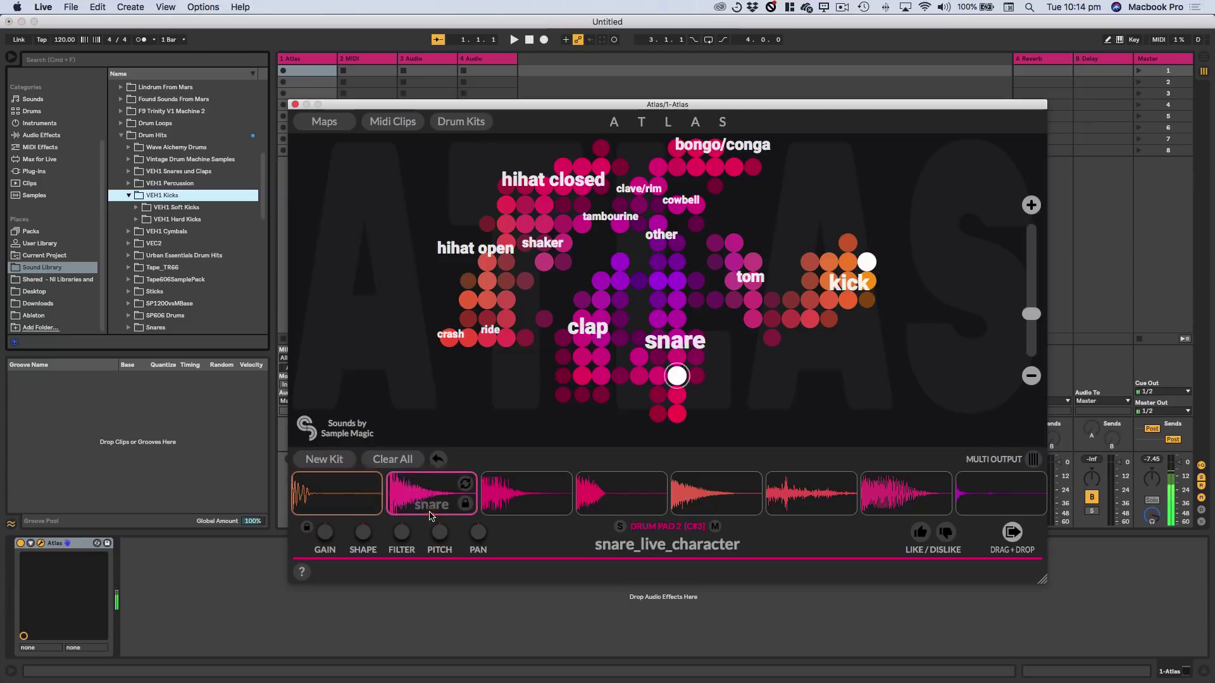
pyautogui.click(525, 507)
pyautogui.click(620, 507)
pyautogui.click(702, 503)
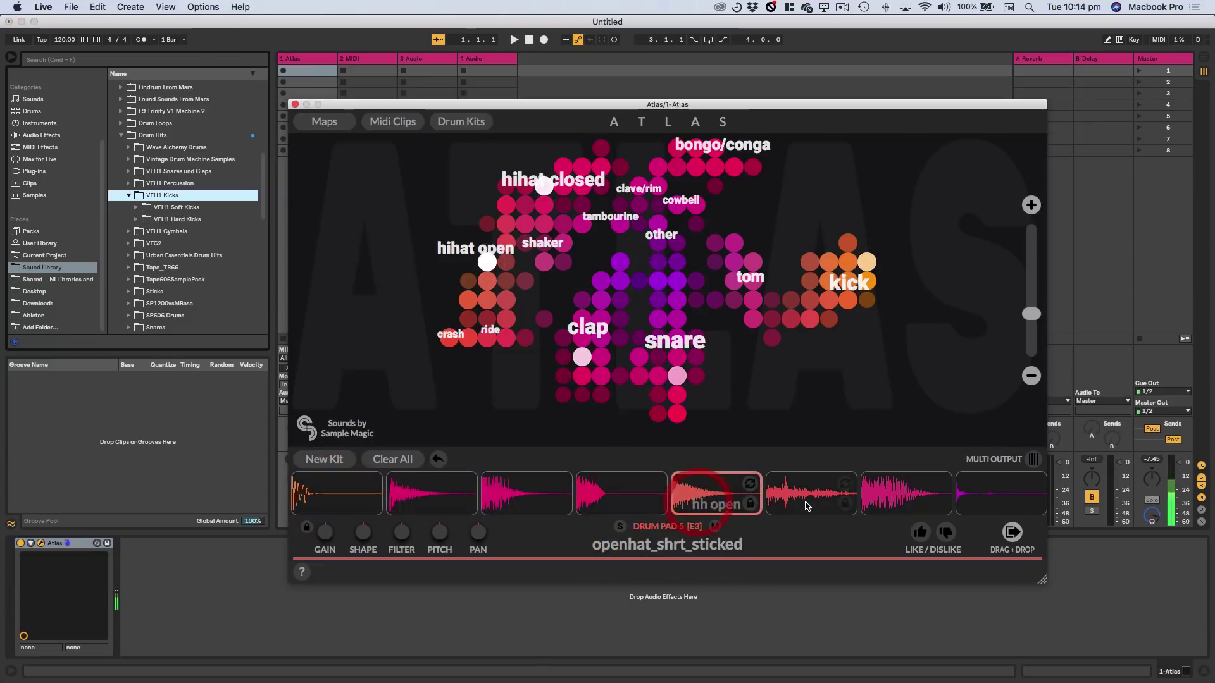
pyautogui.click(807, 506)
pyautogui.click(905, 503)
pyautogui.click(993, 503)
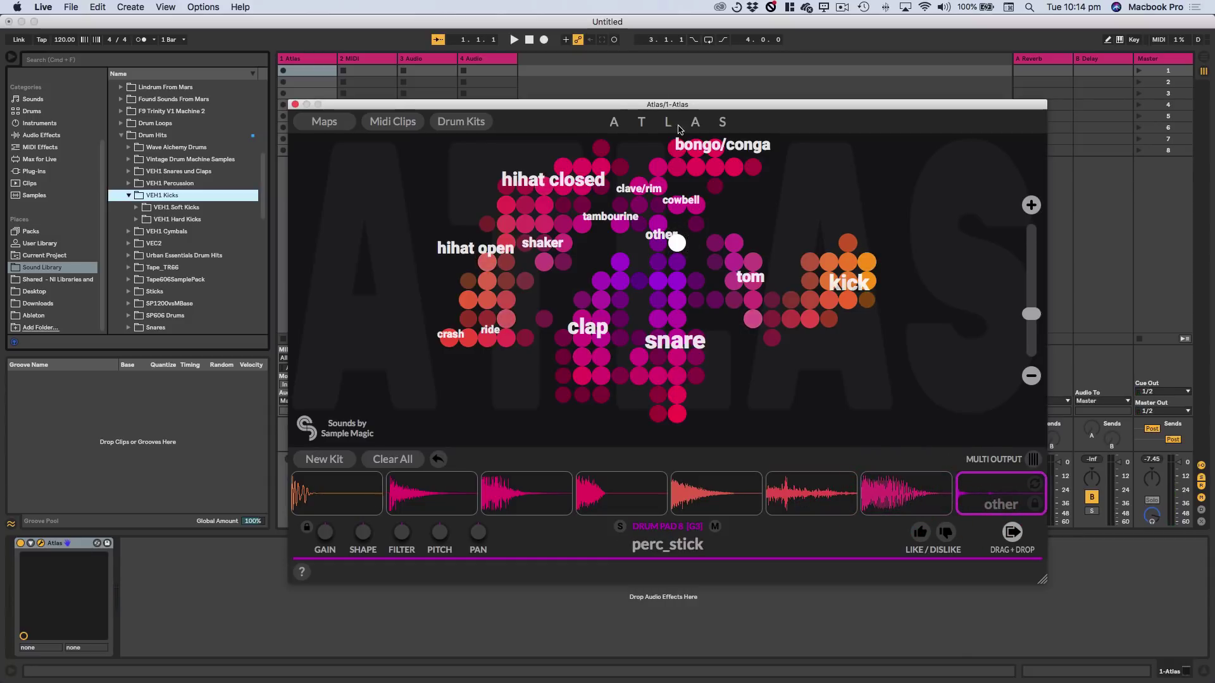
# Place the bundled House 1 MIDI clip in the first slot of the Atlas track, open its notes and launch it
pyautogui.moveTo(594, 101); pyautogui.dragTo(697, 161)
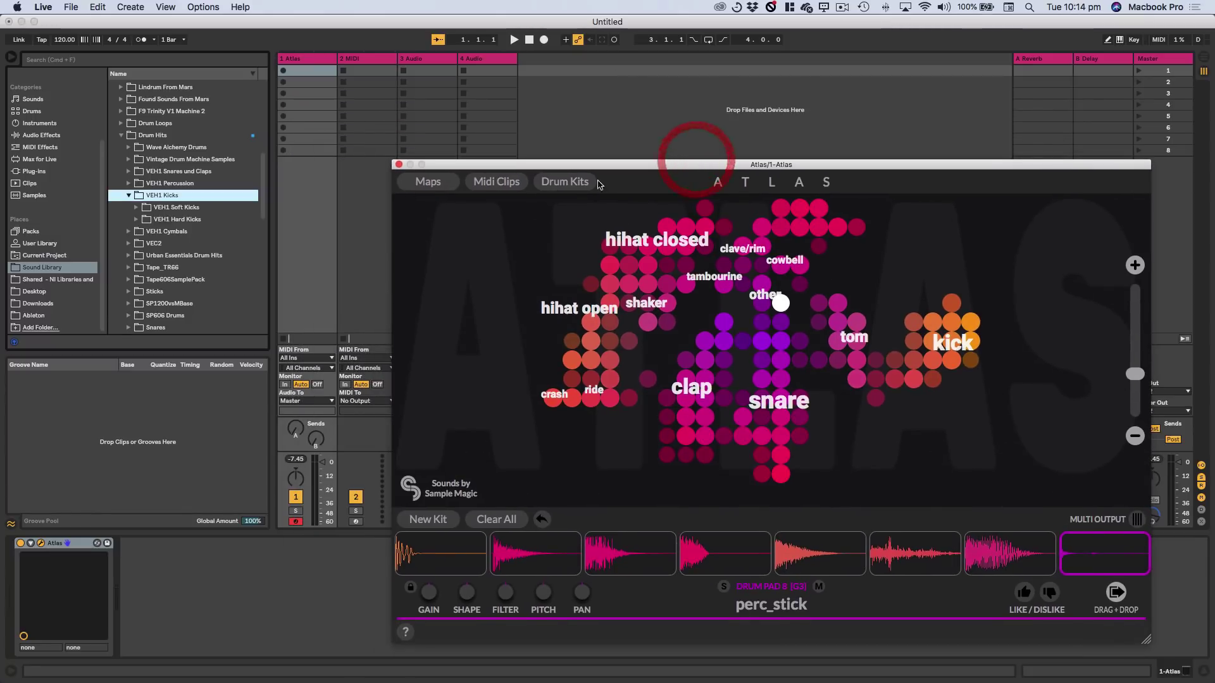
pyautogui.click(491, 183)
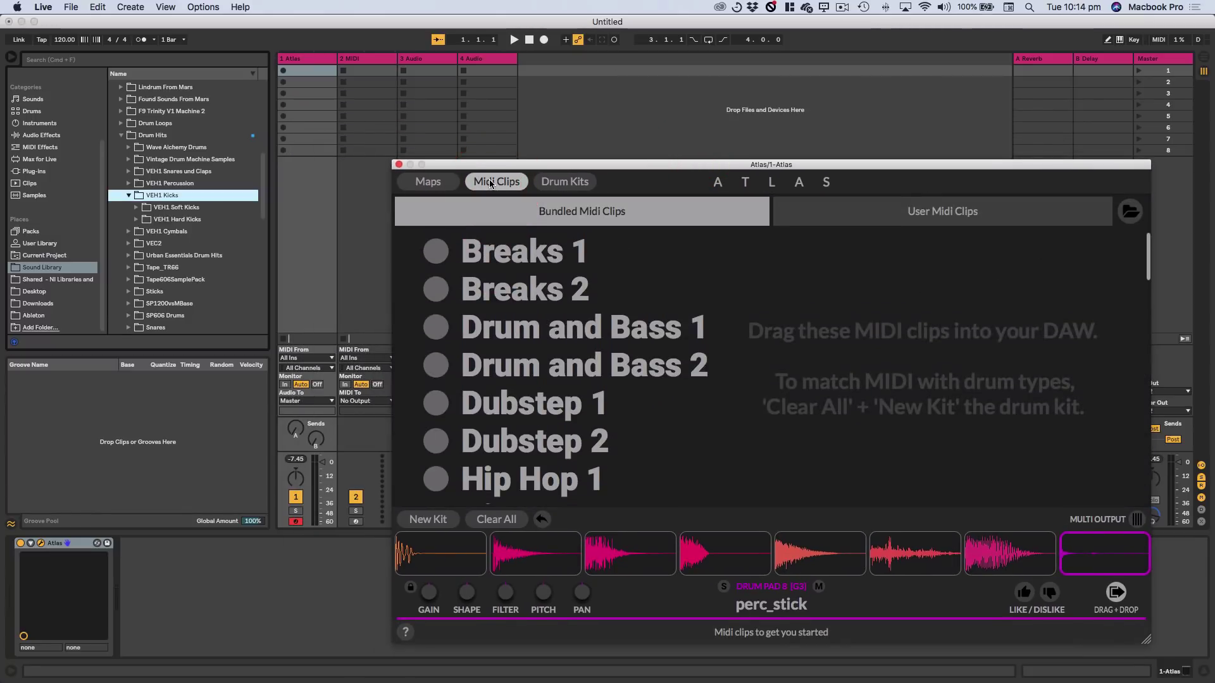
pyautogui.scroll(-5, 504, 419)
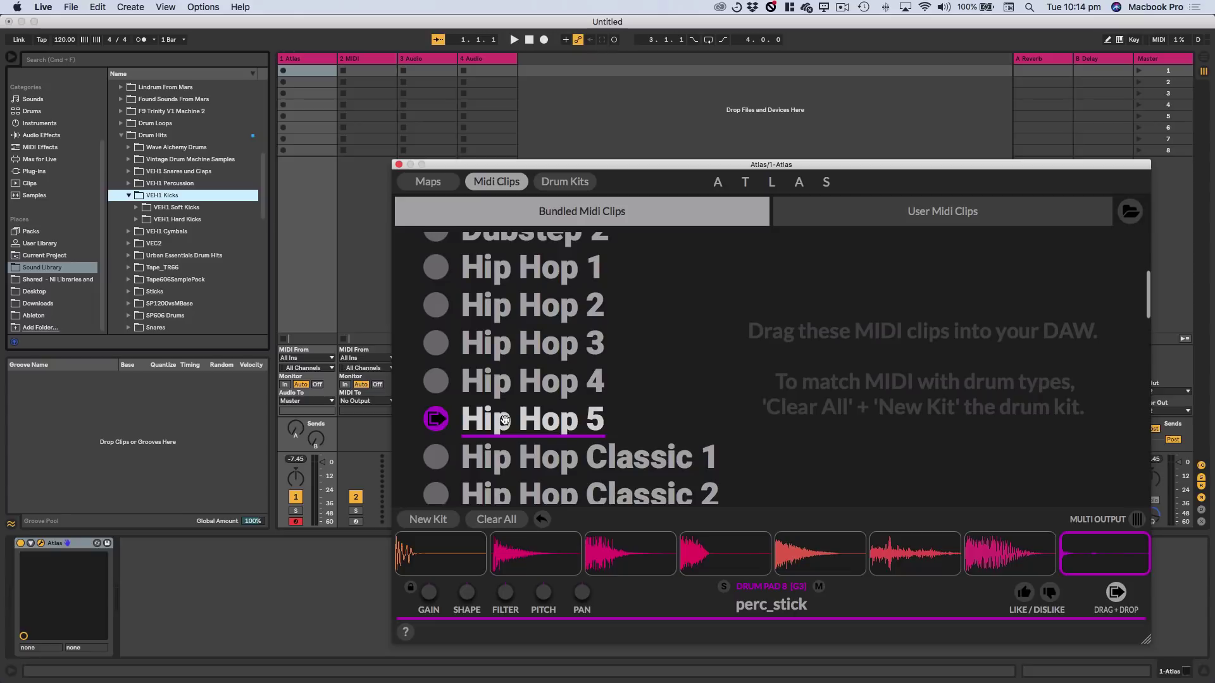
pyautogui.scroll(-9, 505, 419)
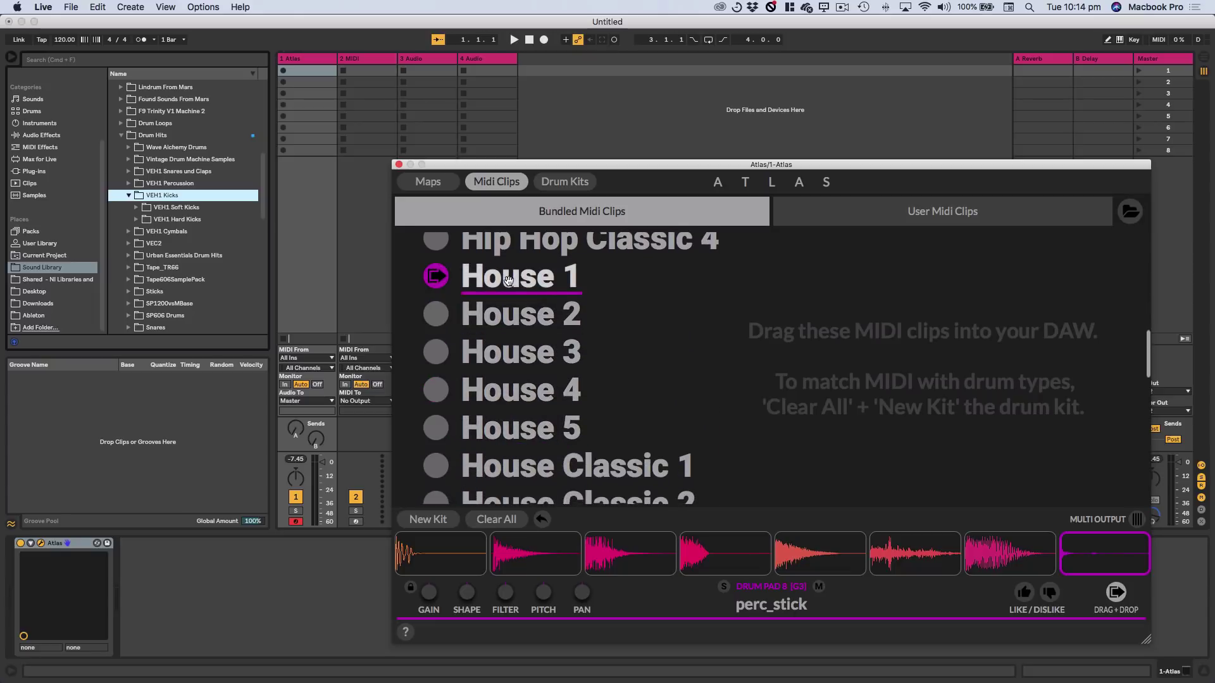
pyautogui.moveTo(508, 280); pyautogui.dragTo(306, 70)
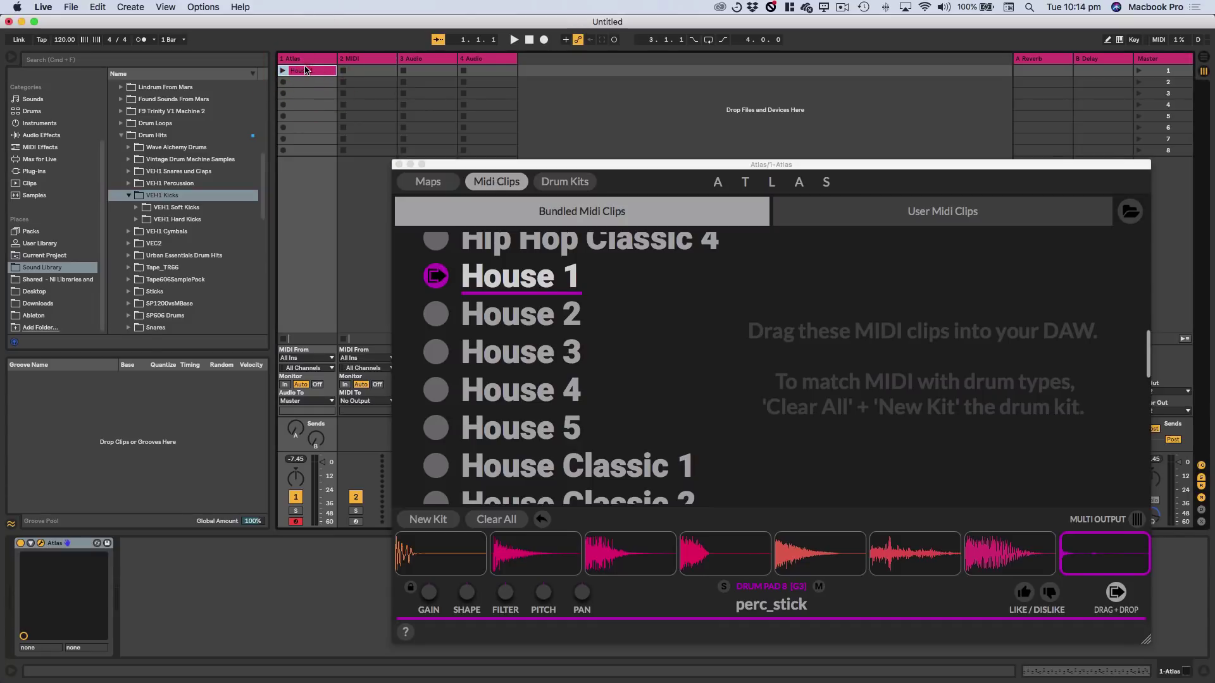
pyautogui.doubleClick(305, 69)
pyautogui.click(283, 71)
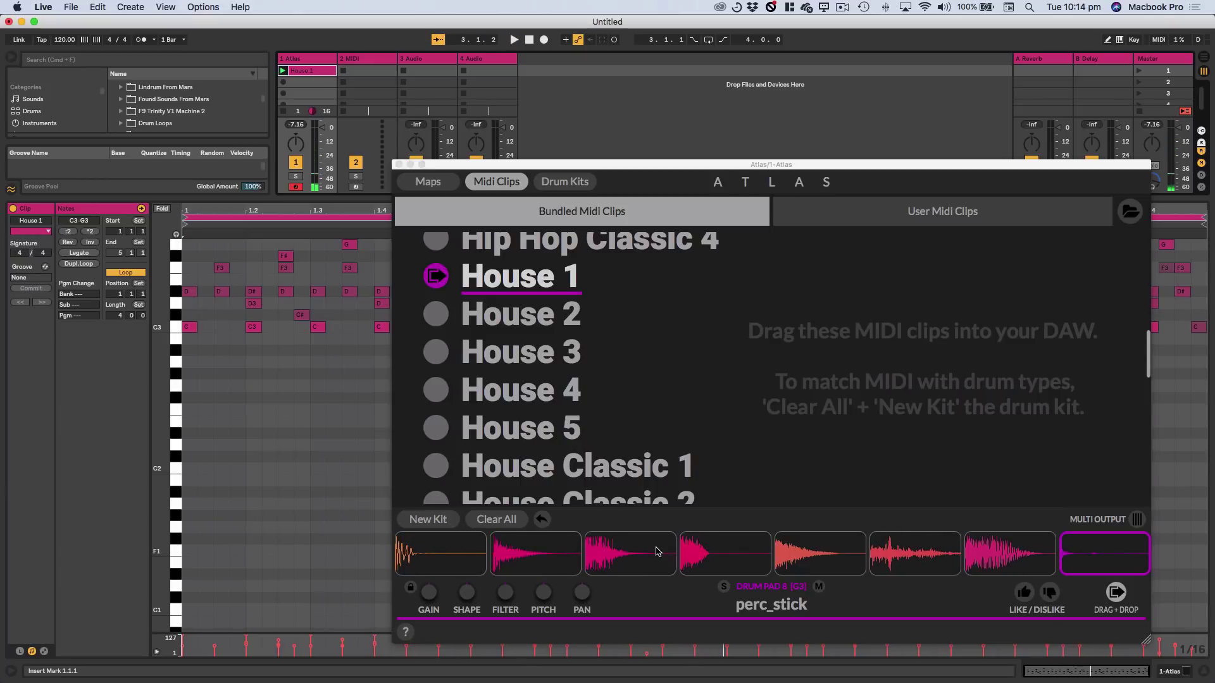
# Show the drum kits page and generate several random new kits from the Welcome Pack samples while the House 1 clip plays
pyautogui.click(565, 181)
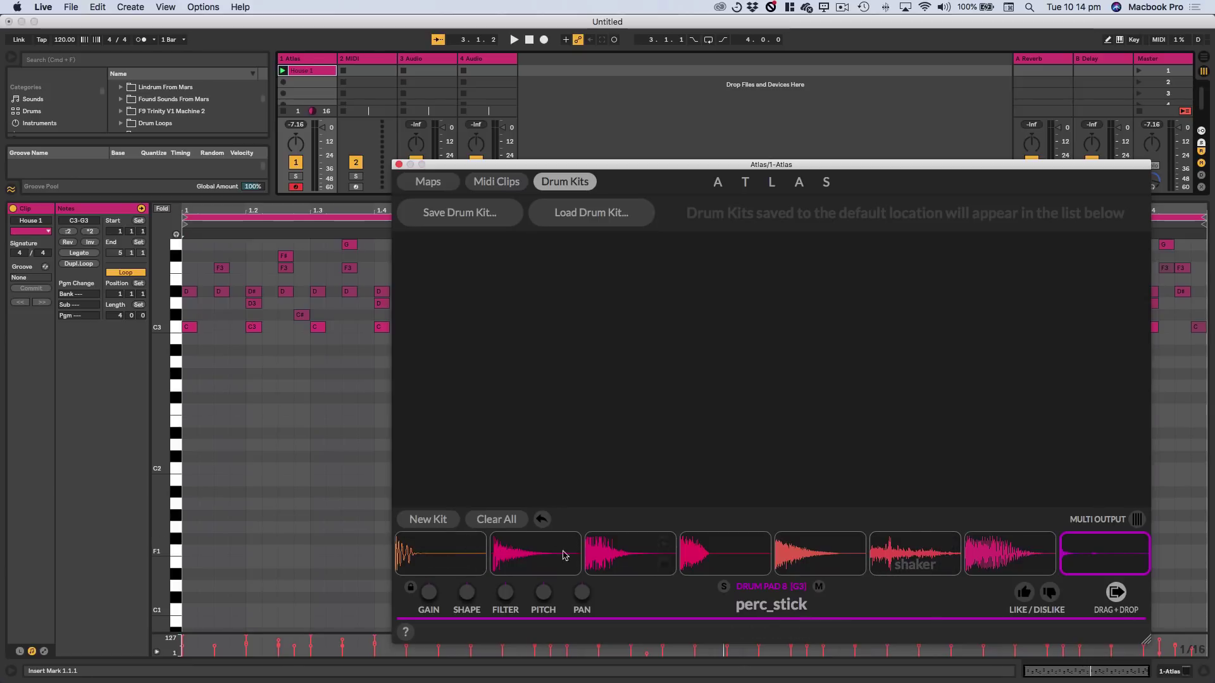
pyautogui.click(429, 520)
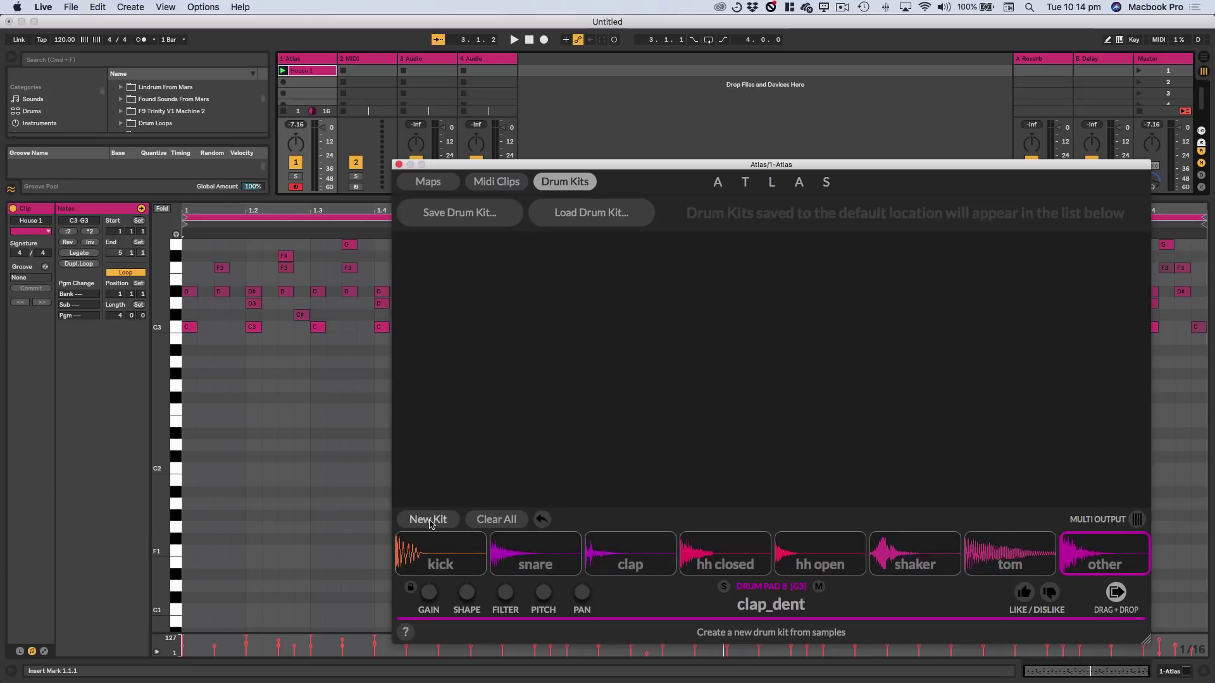
pyautogui.click(429, 520)
pyautogui.click(429, 520)
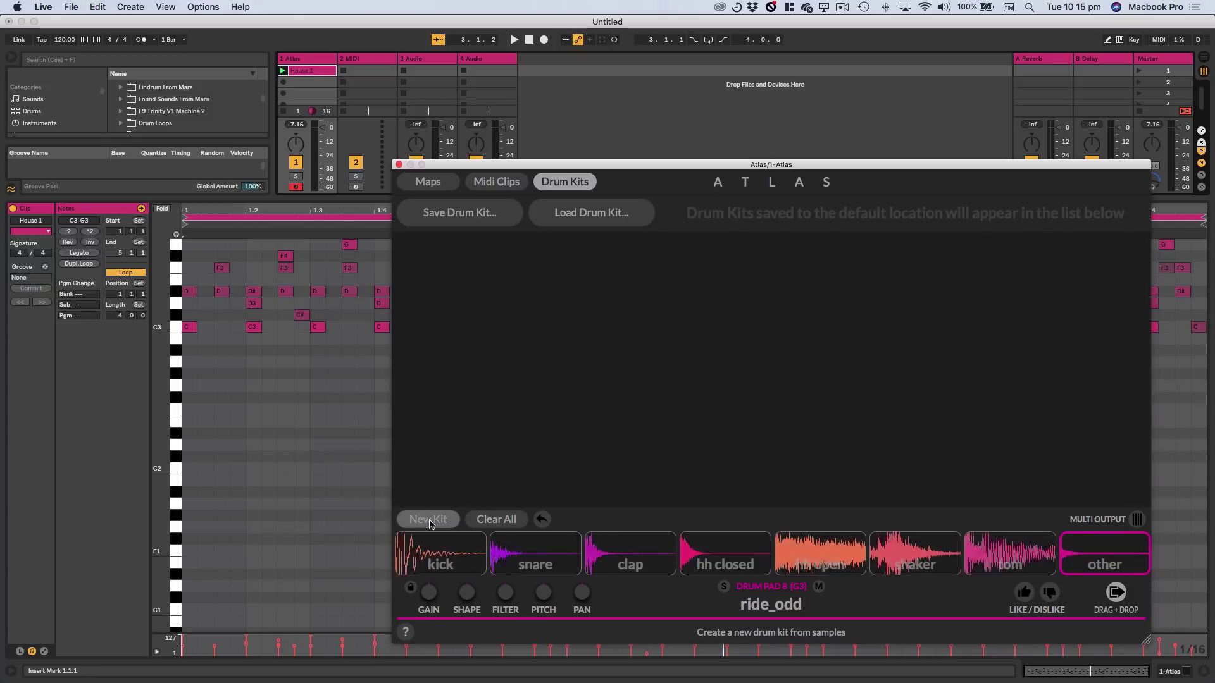
pyautogui.click(429, 520)
pyautogui.click(429, 520)
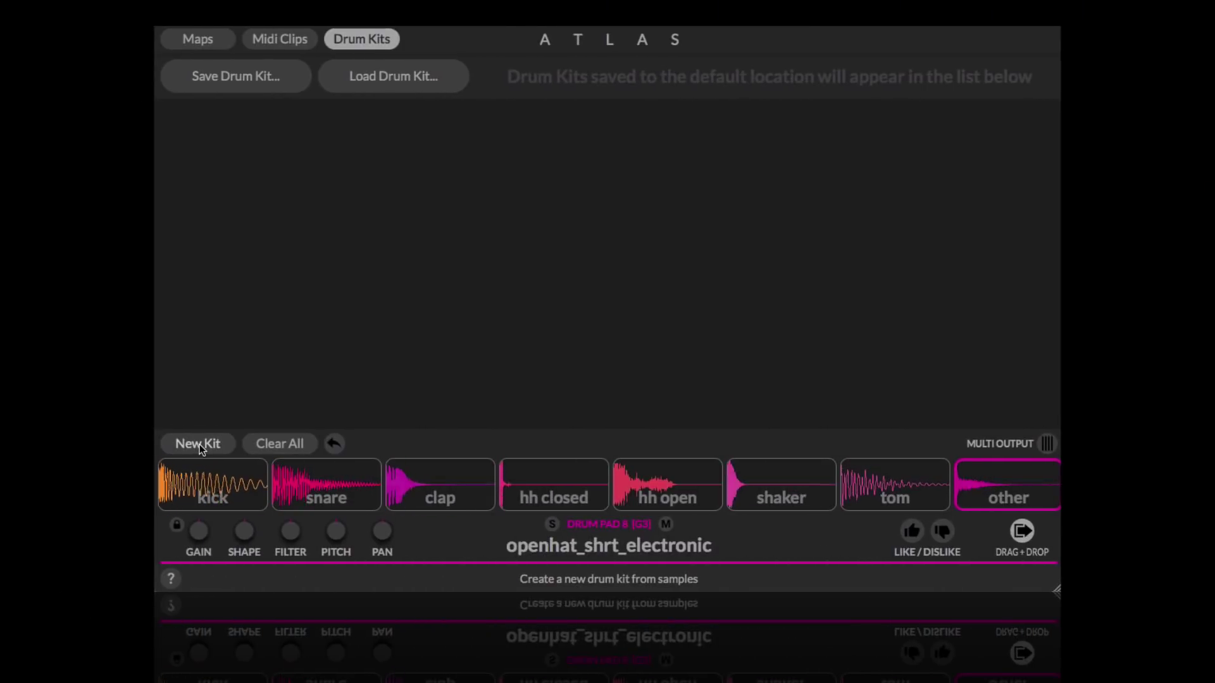
pyautogui.click(199, 444)
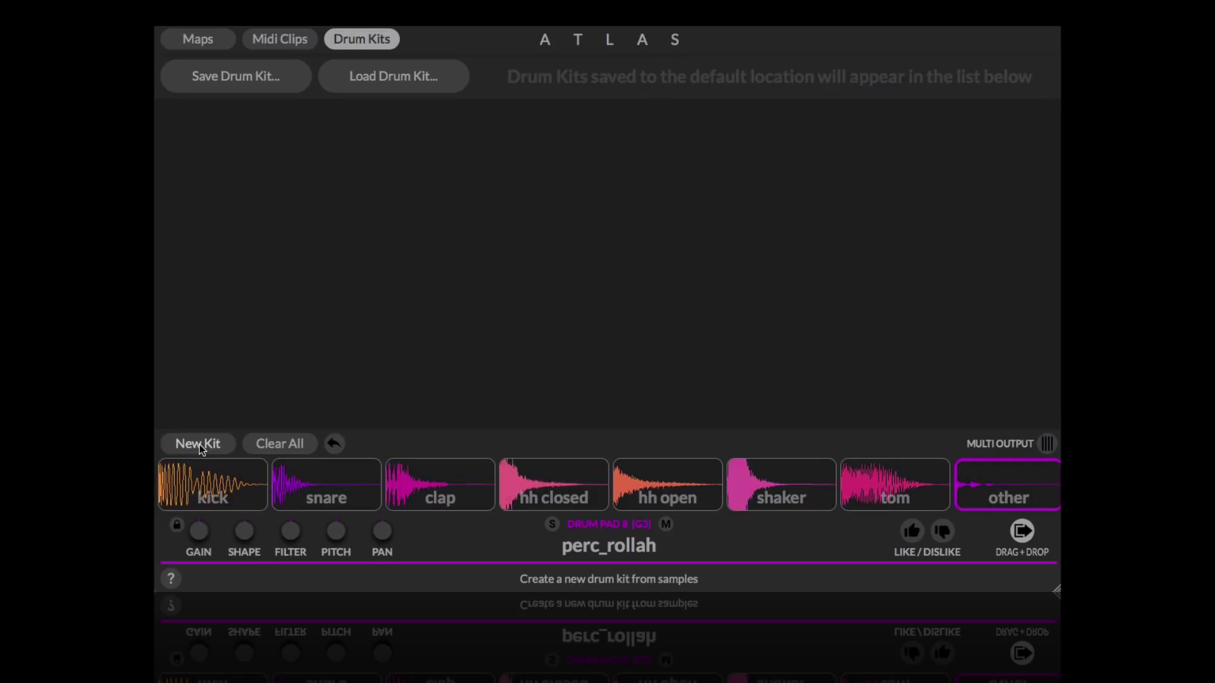
pyautogui.click(199, 445)
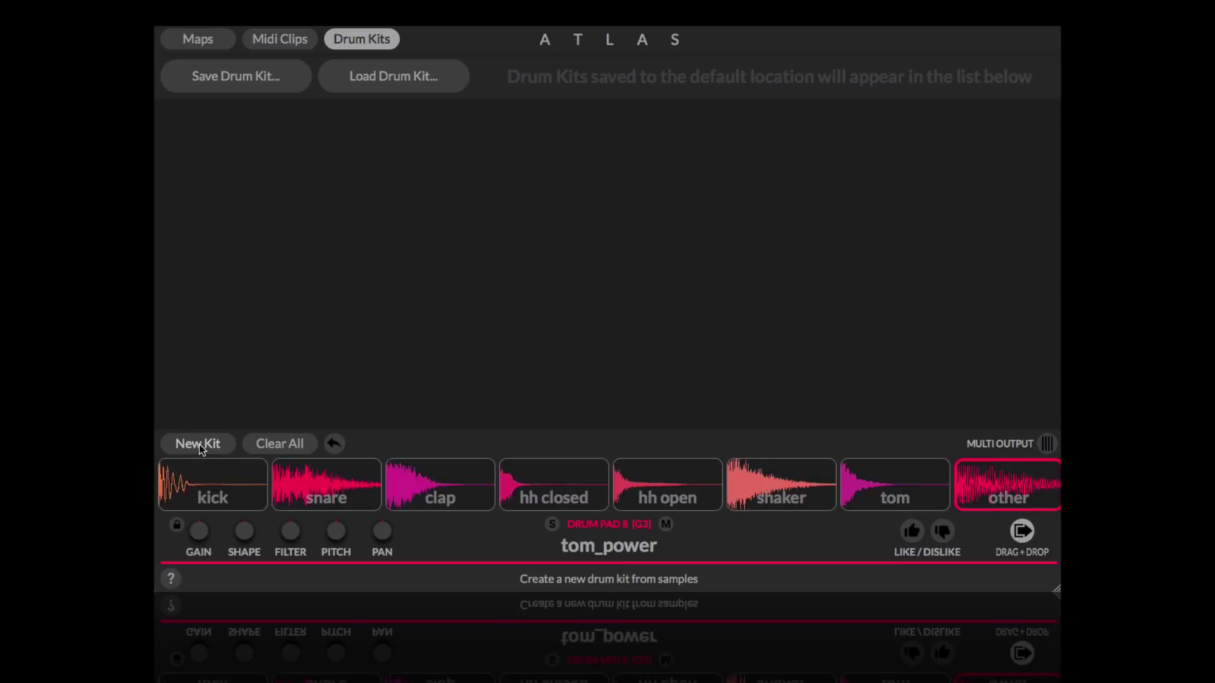
pyautogui.click(200, 446)
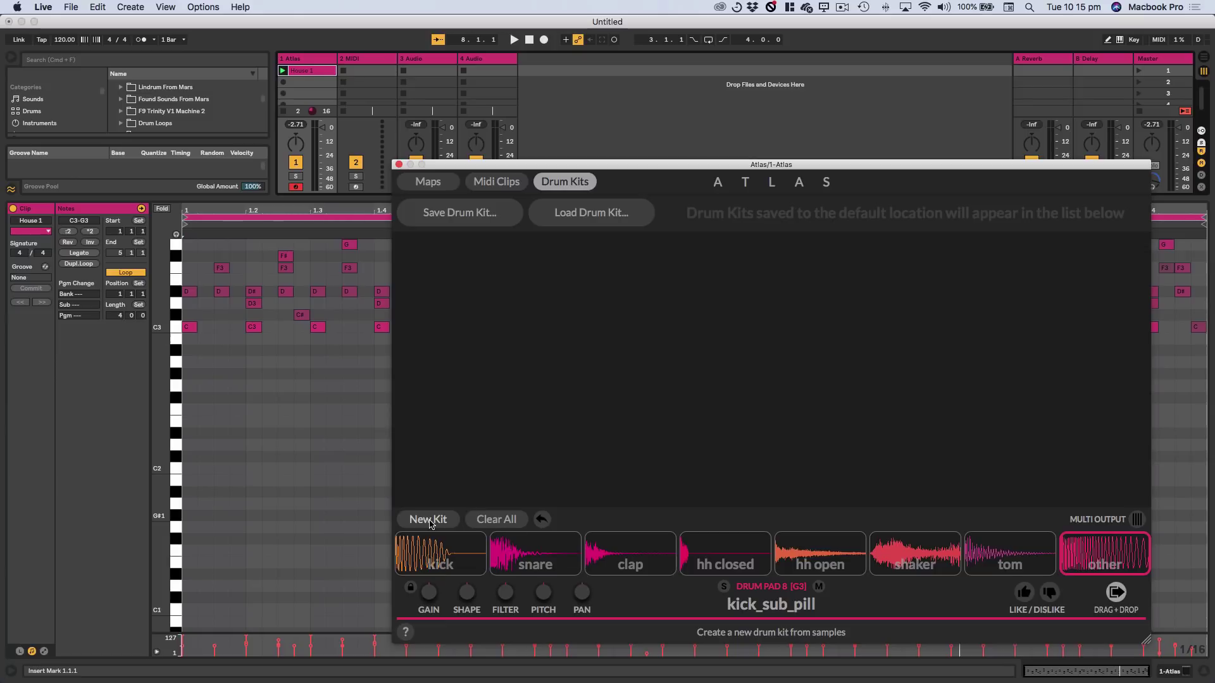
pyautogui.click(429, 522)
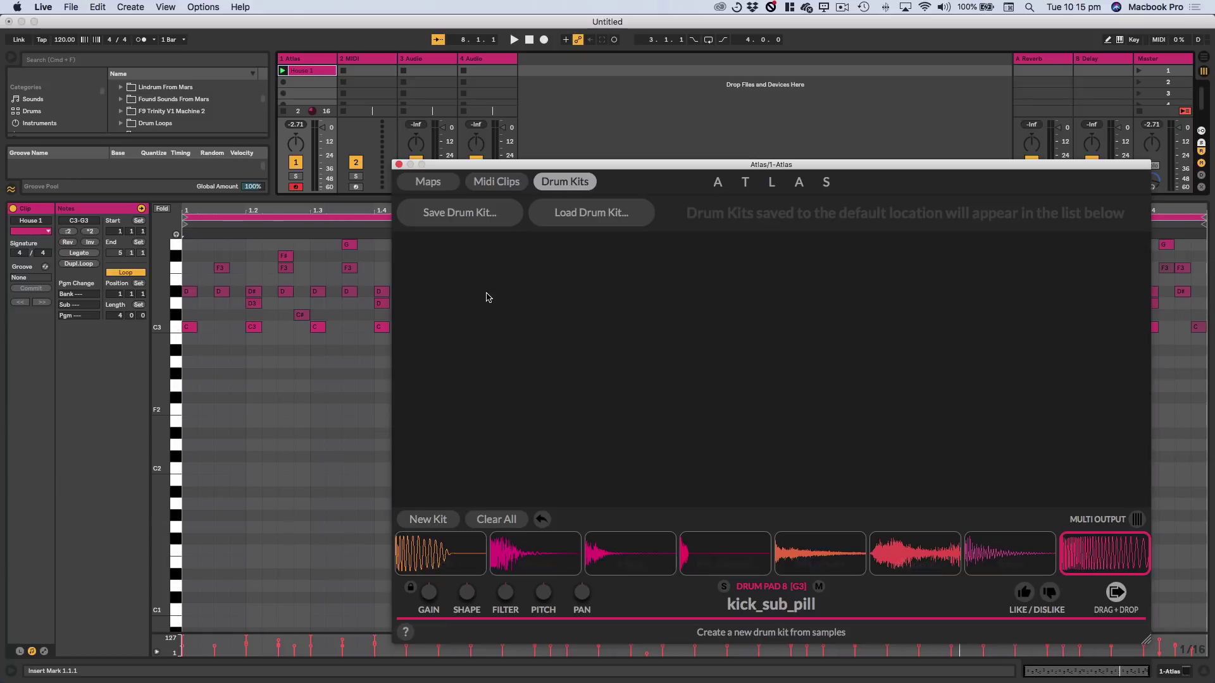
# Create a new map from the Drum Hits folder in Drums and Percussion and analyze its samples
pyautogui.click(430, 184)
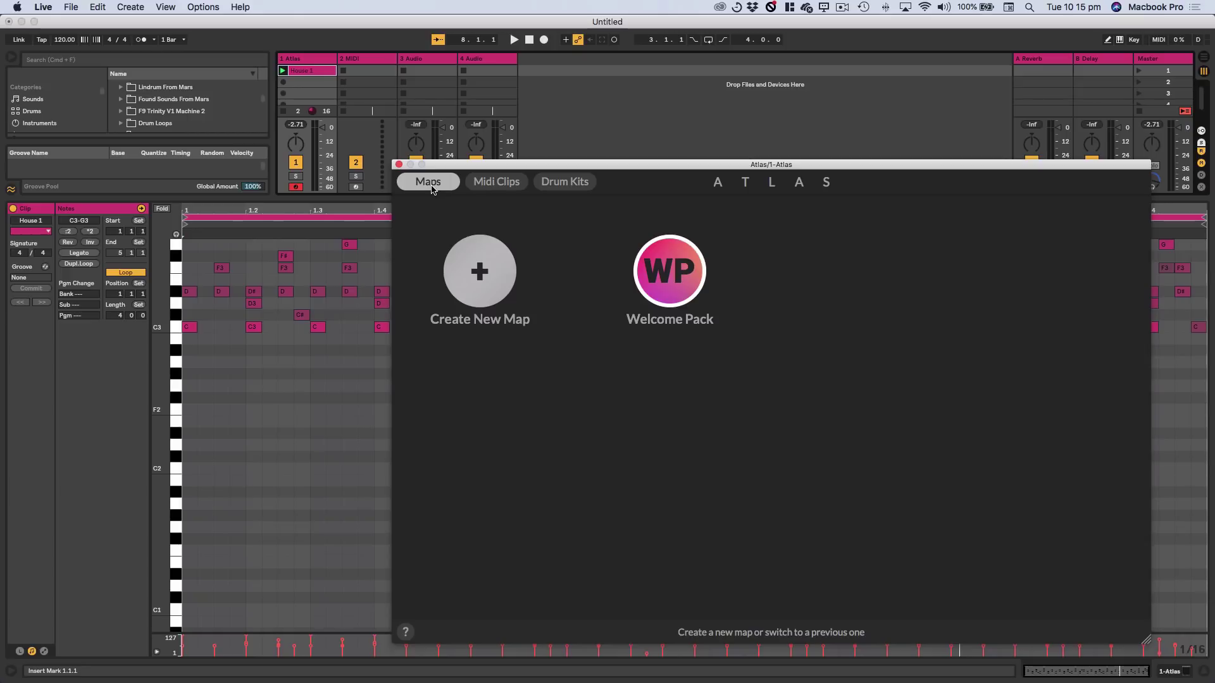
pyautogui.click(478, 276)
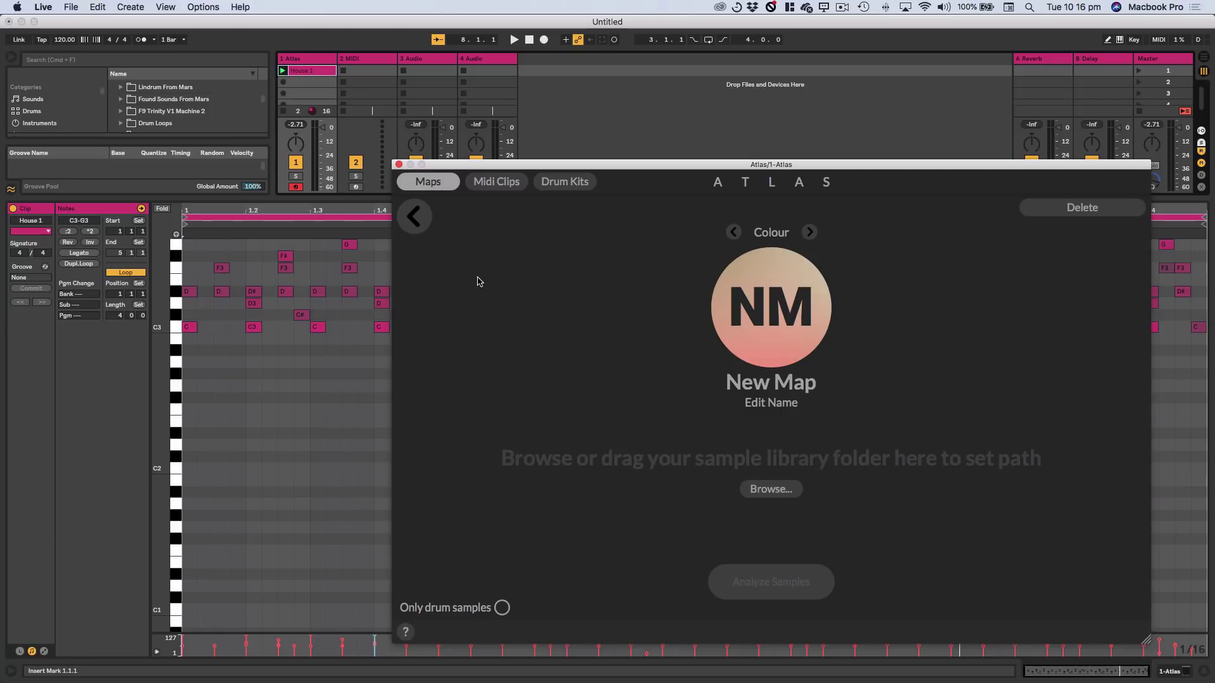
pyautogui.click(777, 495)
pyautogui.doubleClick(249, 219)
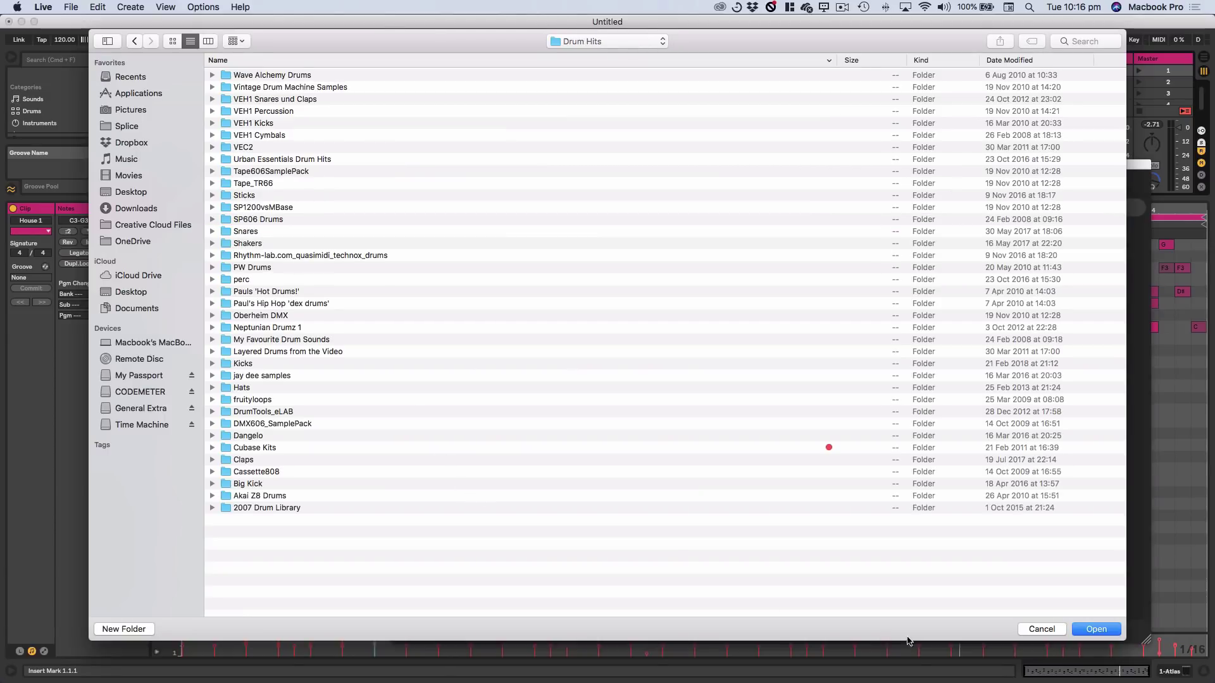
pyautogui.click(1091, 630)
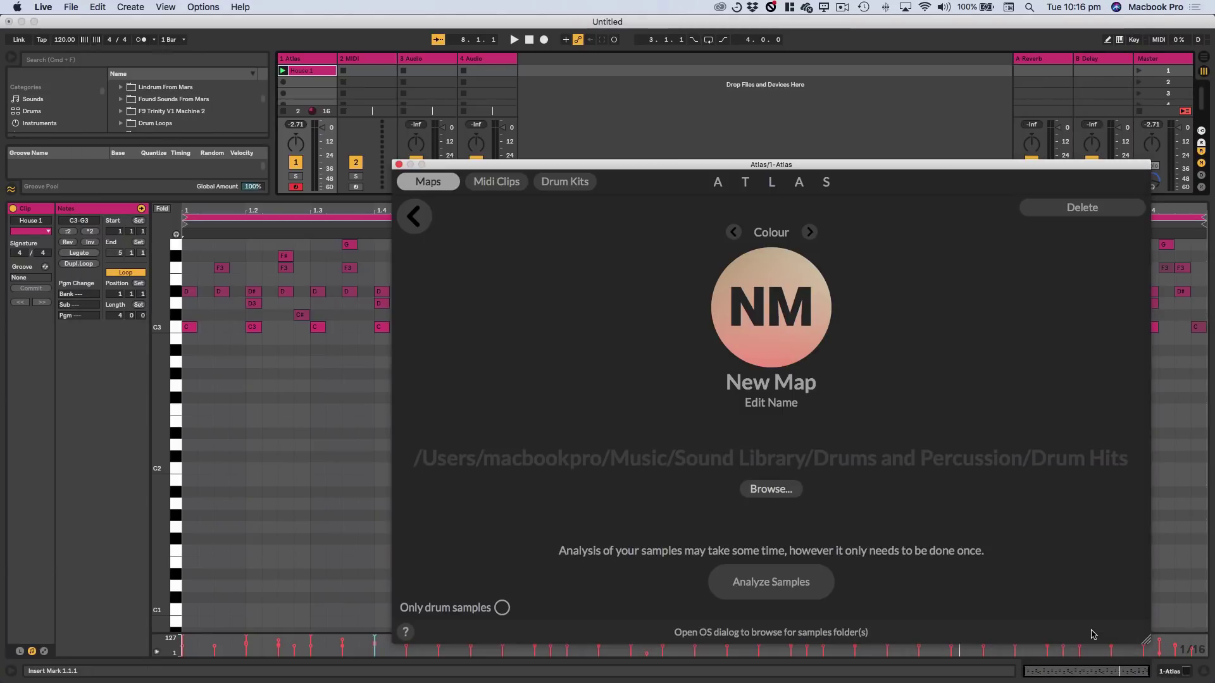
pyautogui.click(777, 584)
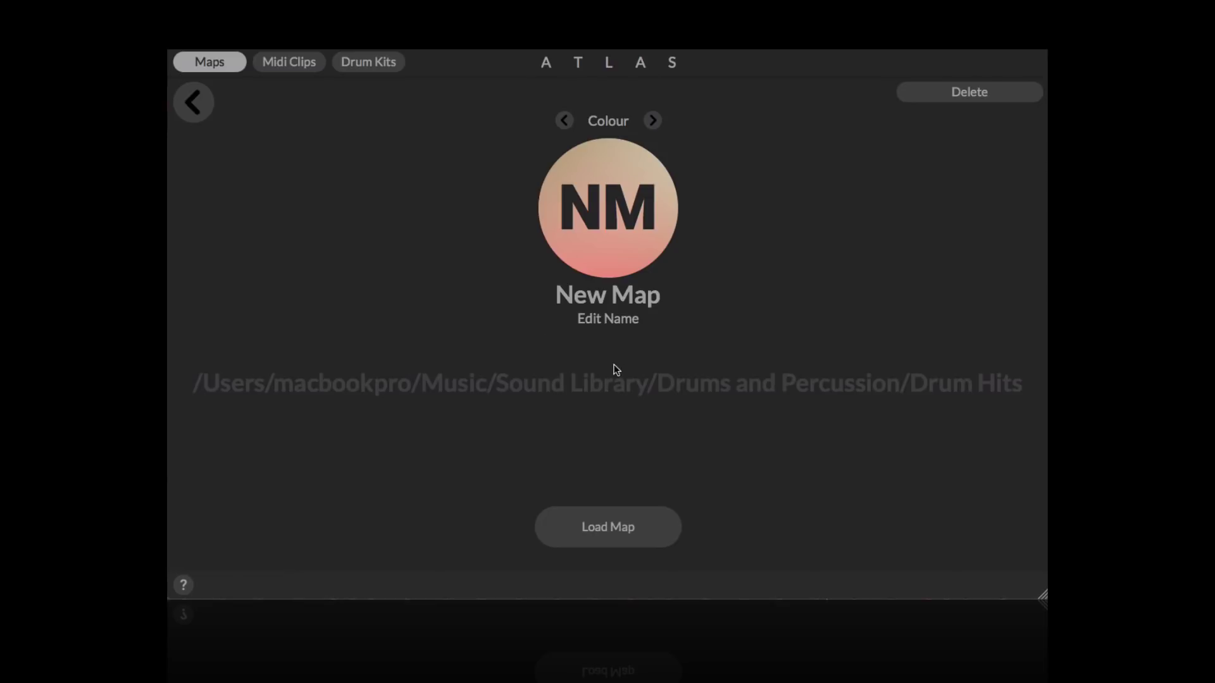
# Rename the new map with the owner's first name followed by "Library", and load it
pyautogui.click(618, 319)
pyautogui.write('D')
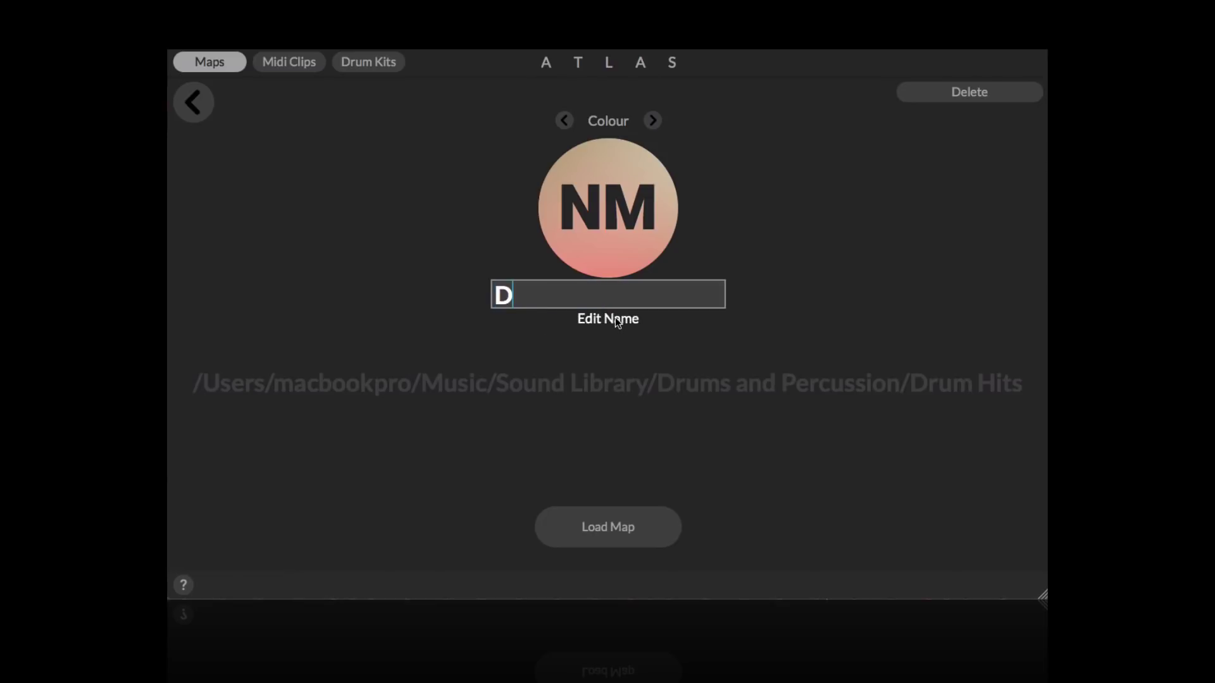
pyautogui.write('anny Le')
pyautogui.press('BackSpace')
pyautogui.write('i')
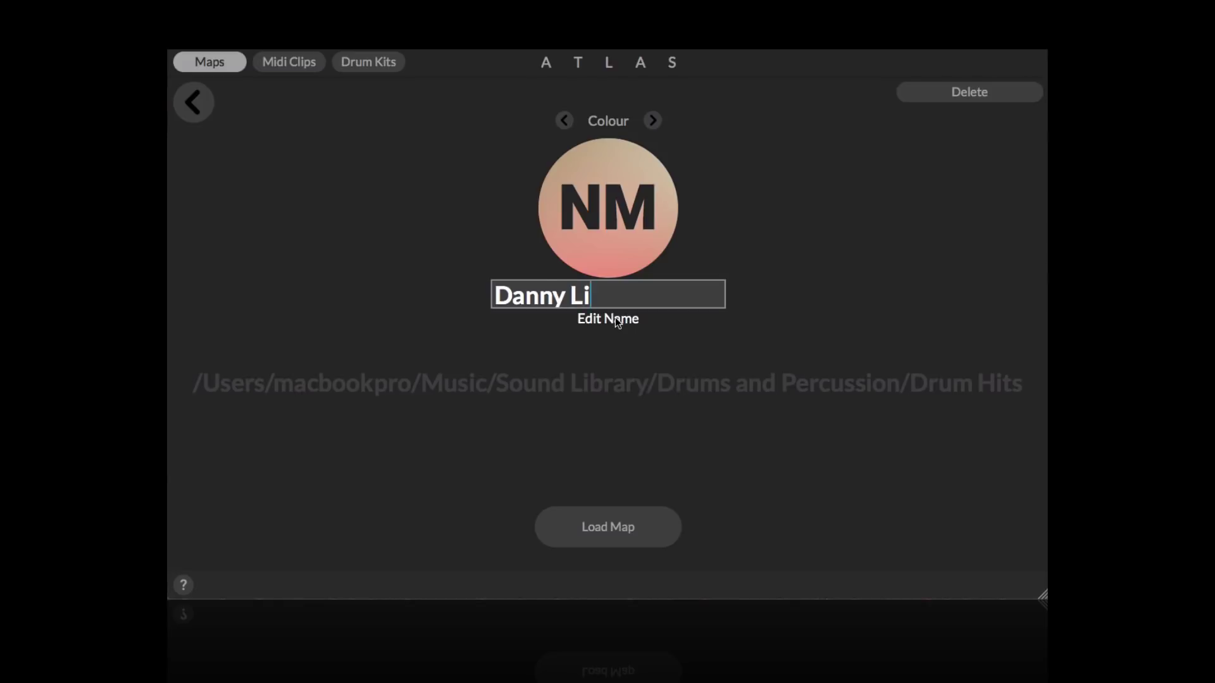
pyautogui.write('brary')
pyautogui.click(599, 525)
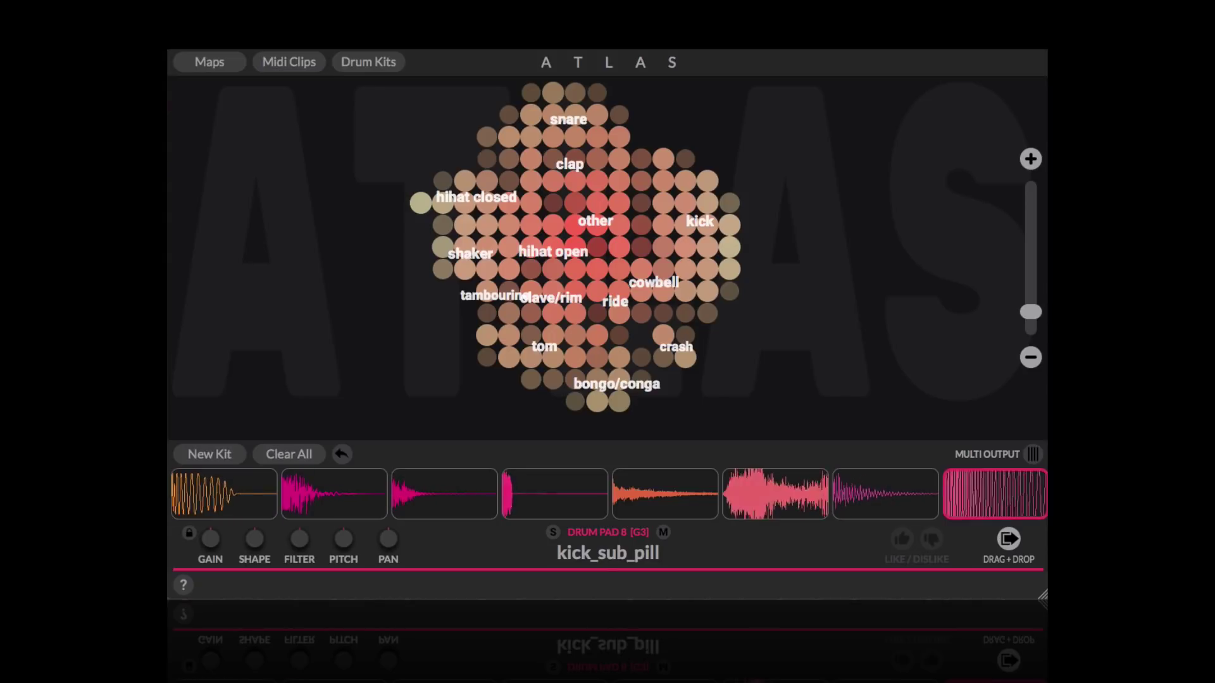
# Generate a series of random new drum kits from the loaded custom sample map to audition them with the clip
pyautogui.click(202, 455)
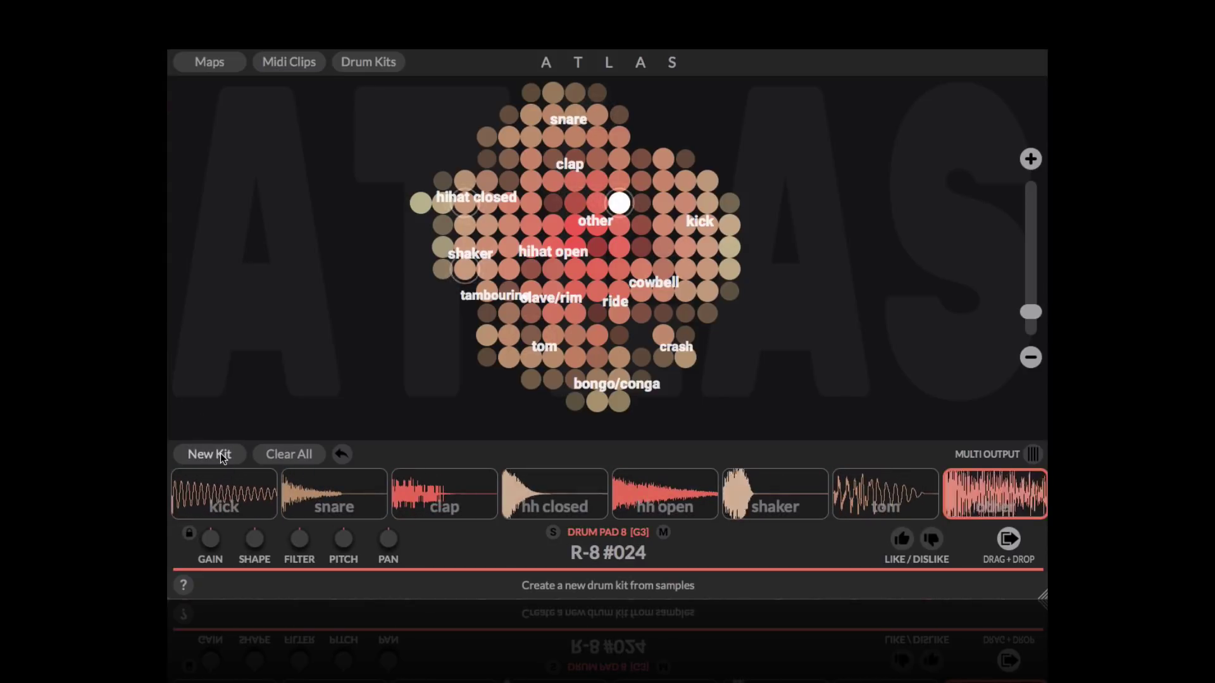
pyautogui.click(219, 455)
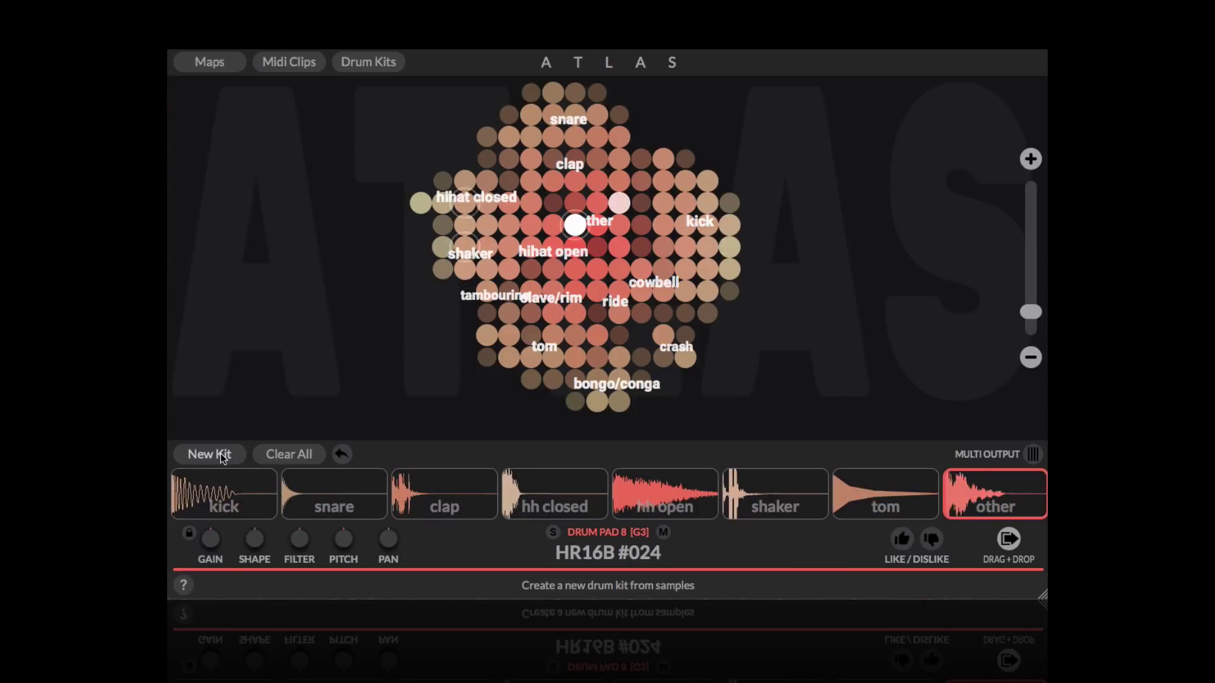
pyautogui.click(222, 455)
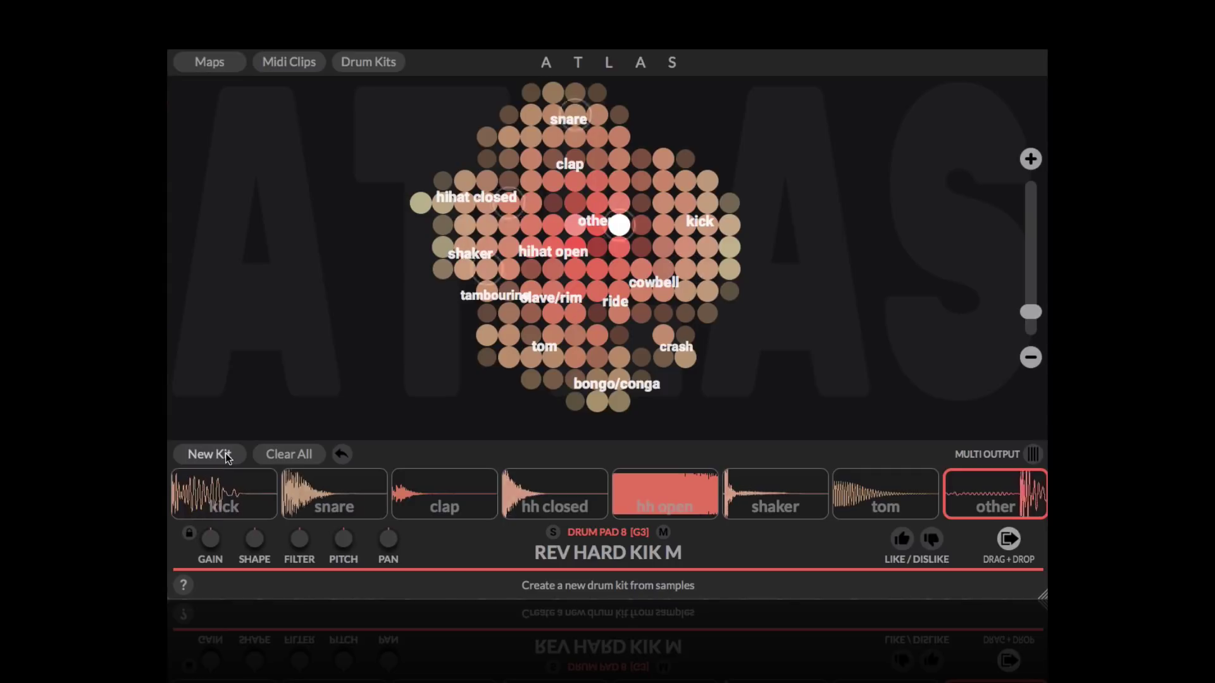
pyautogui.click(226, 455)
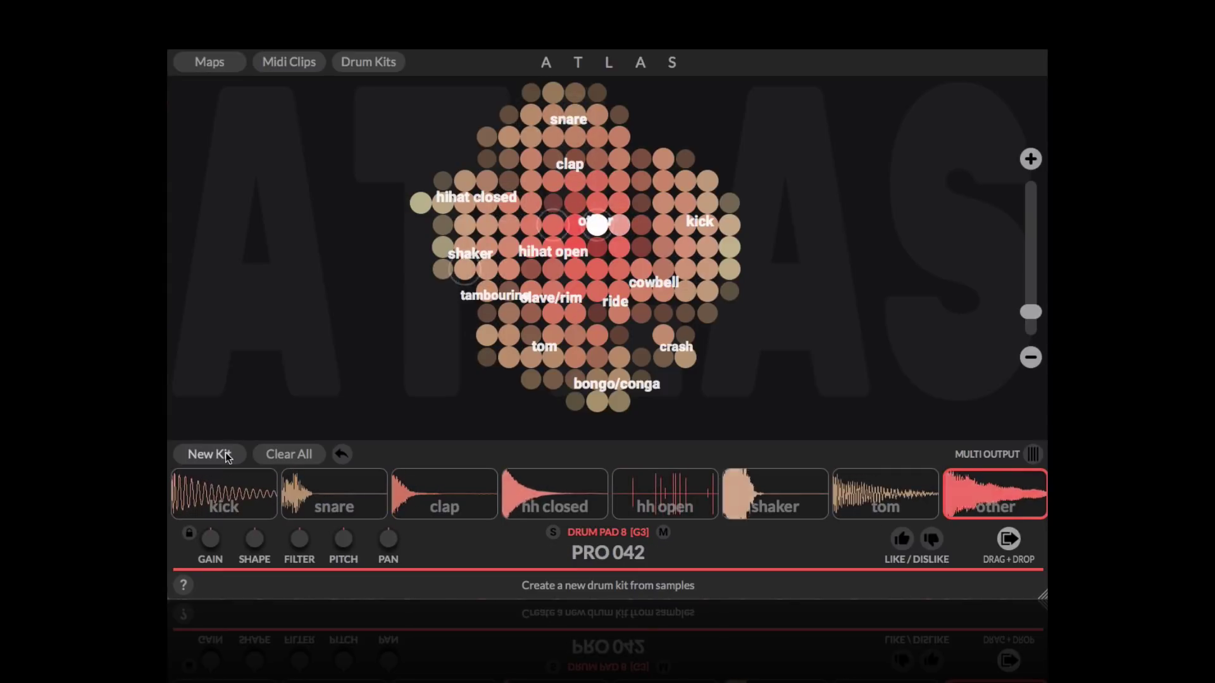
pyautogui.click(227, 456)
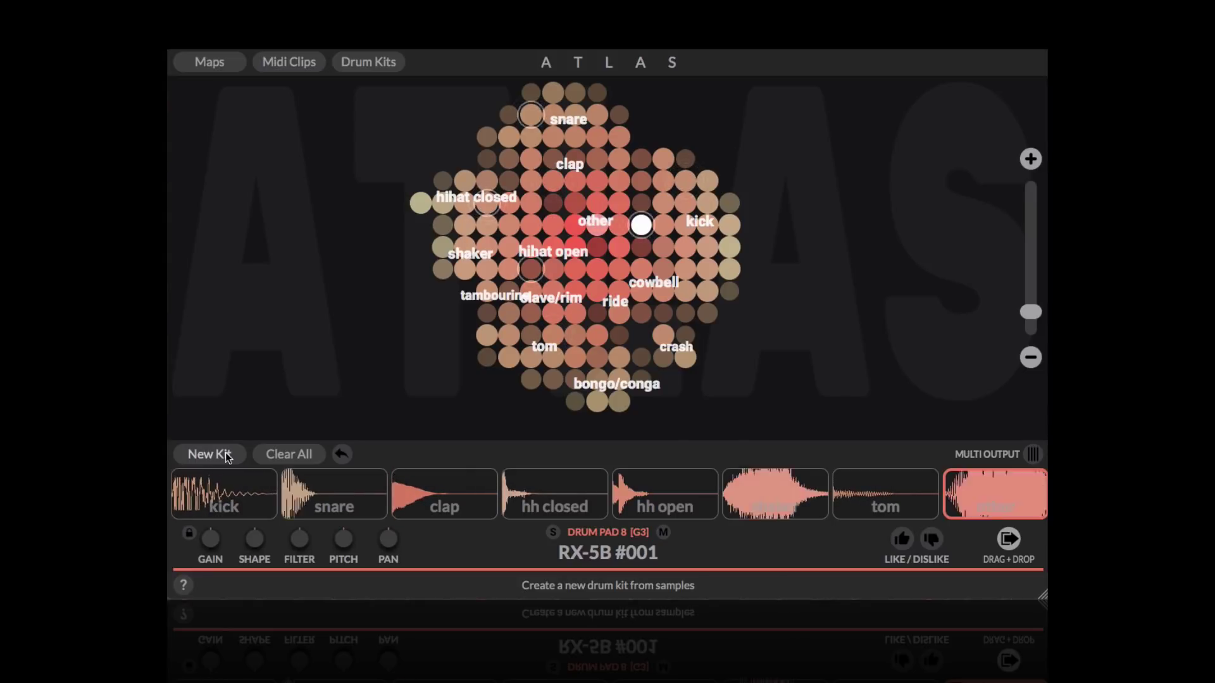
pyautogui.click(226, 455)
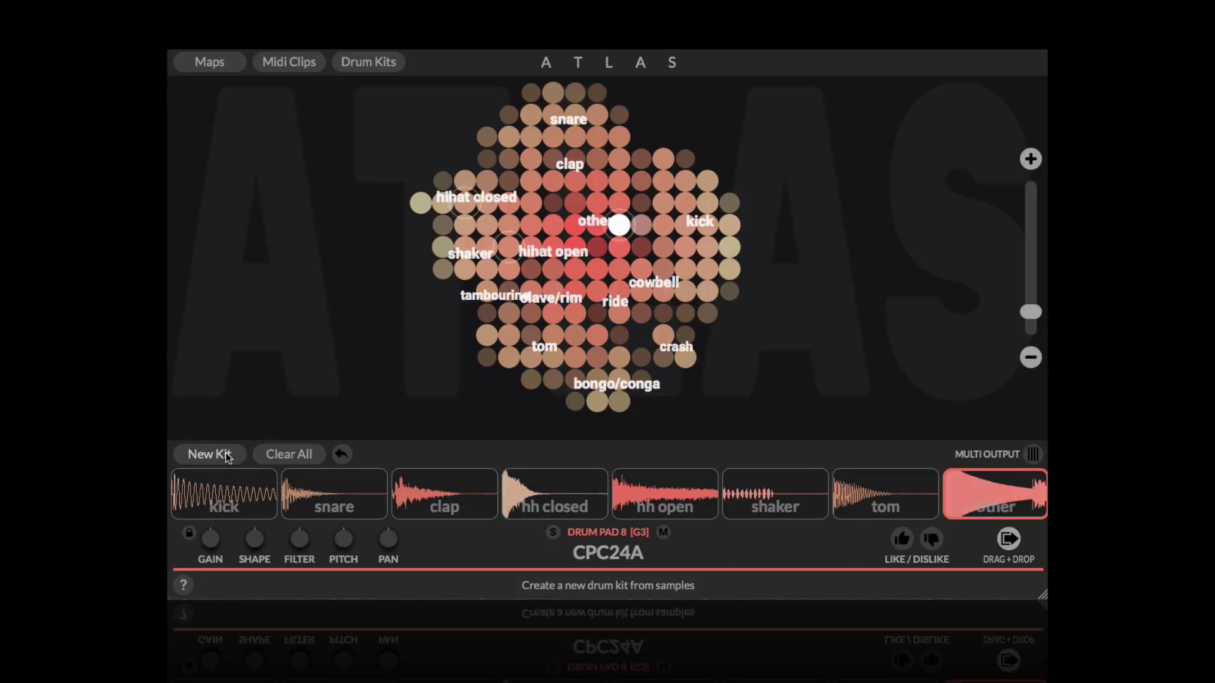
pyautogui.click(227, 455)
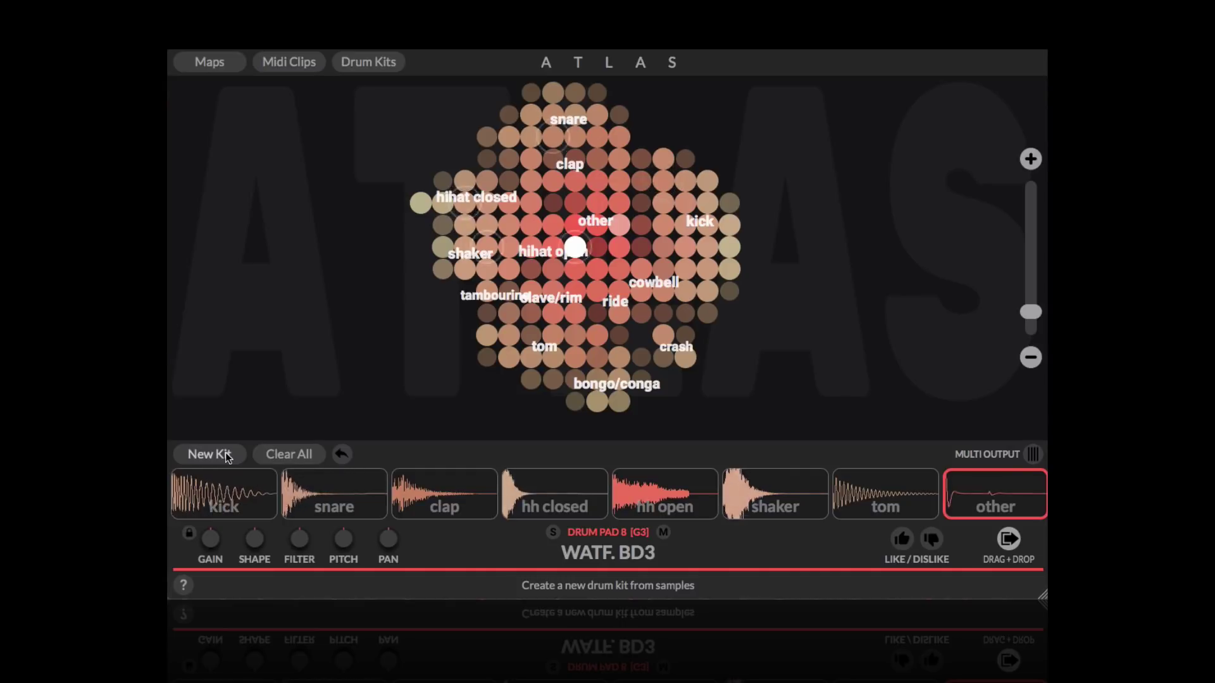
pyautogui.click(227, 455)
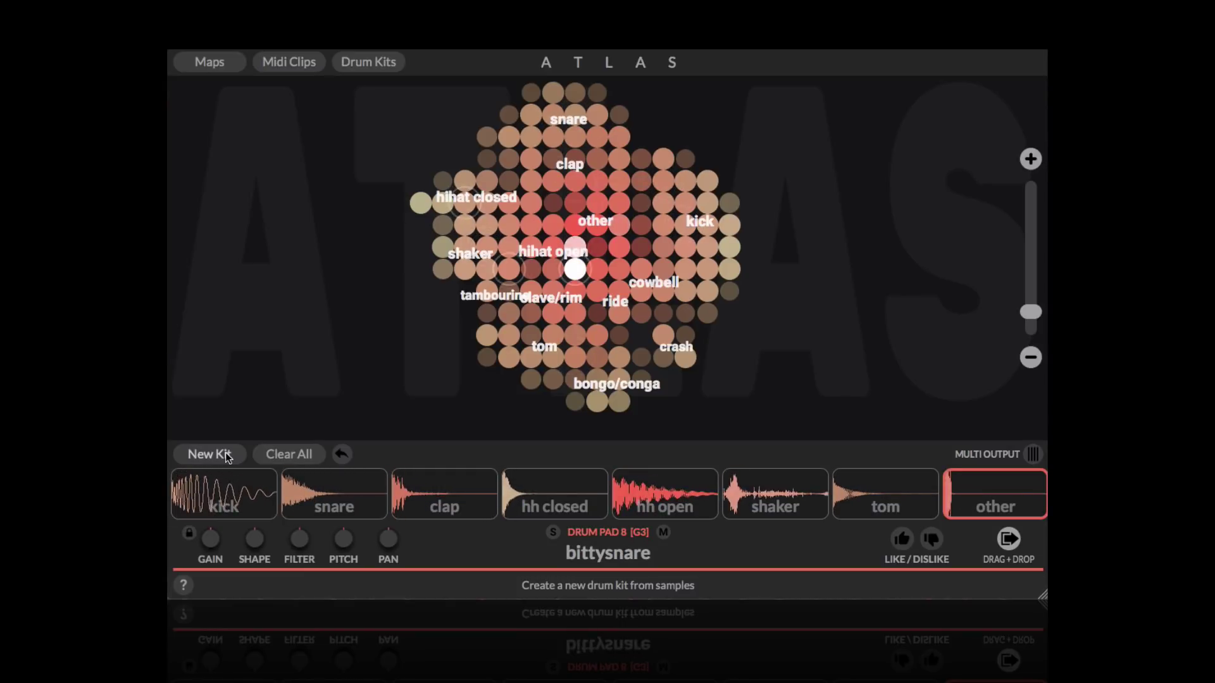